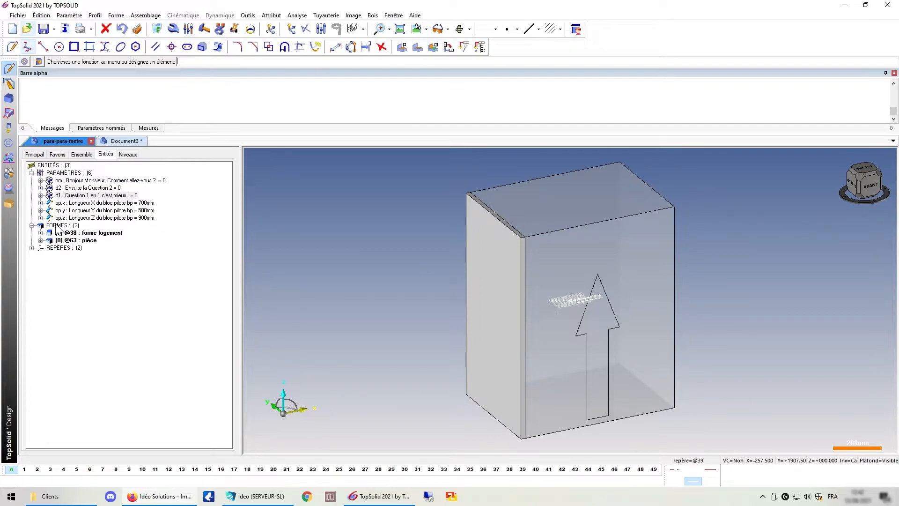
In Document3, start including a component with para-para-metre as its template document.
click(126, 140)
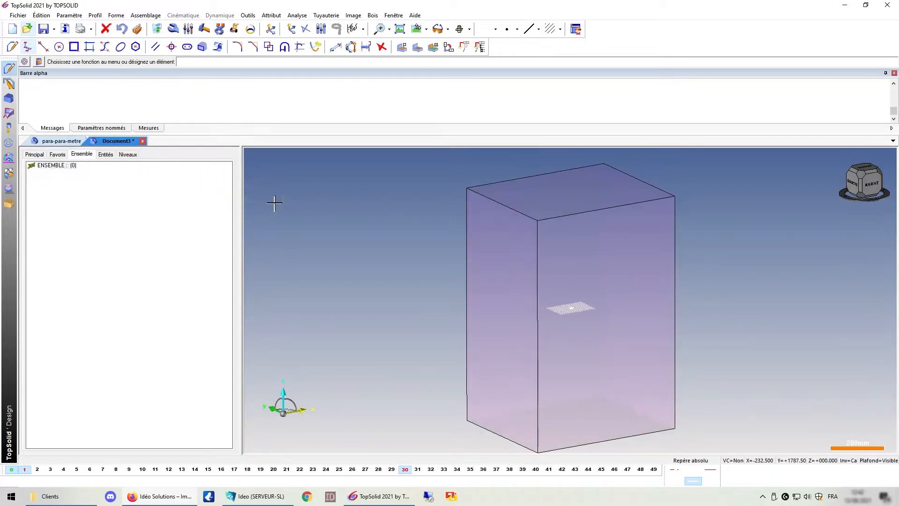
click(38, 62)
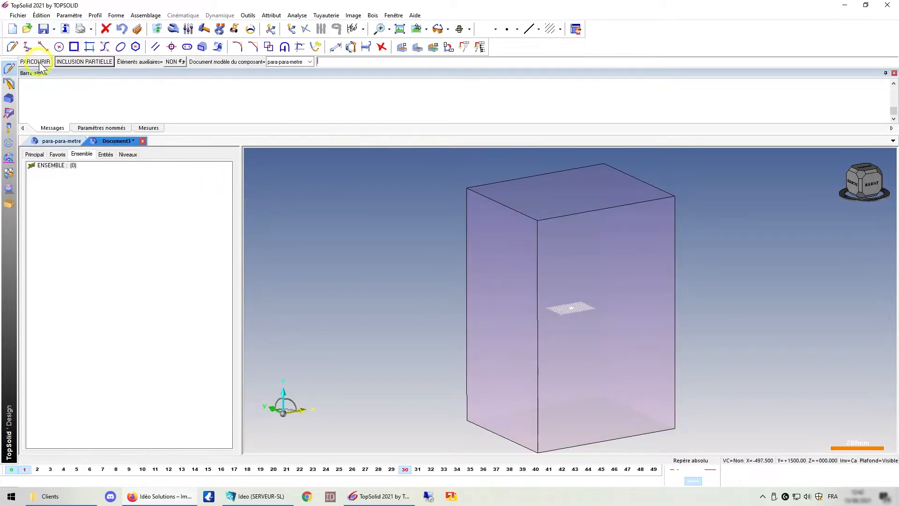
click(285, 62)
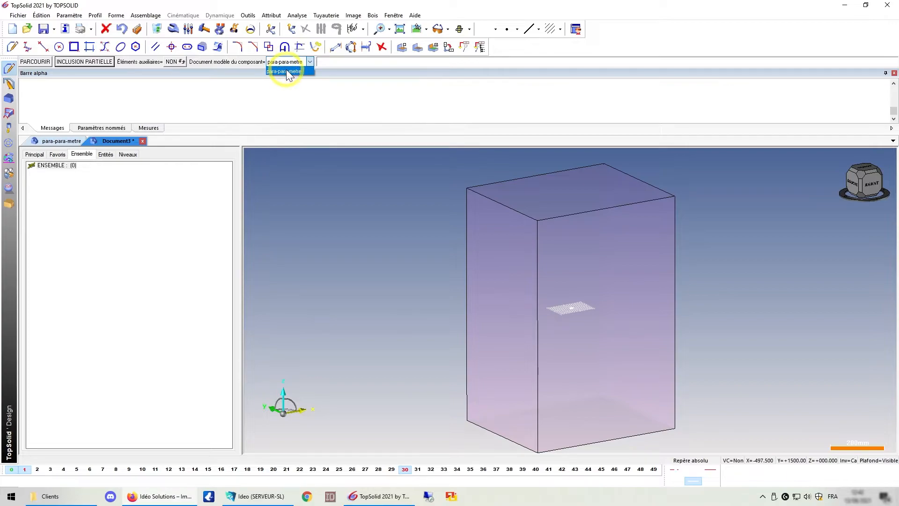
click(287, 71)
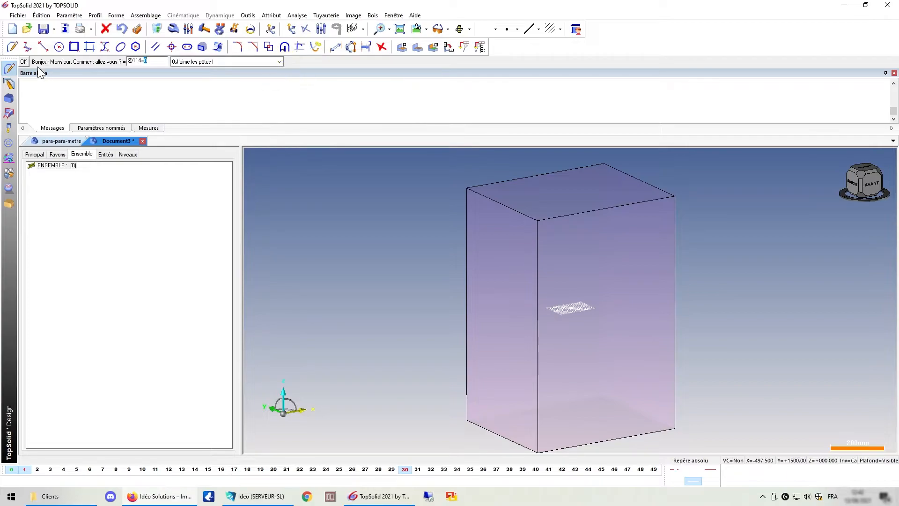
Answer the component questions with "J'aime les pâtes !", "Ce n'est pas vraiment important" and option 1 for "Question 1 en 1 c'est mieux !".
click(221, 62)
click(195, 71)
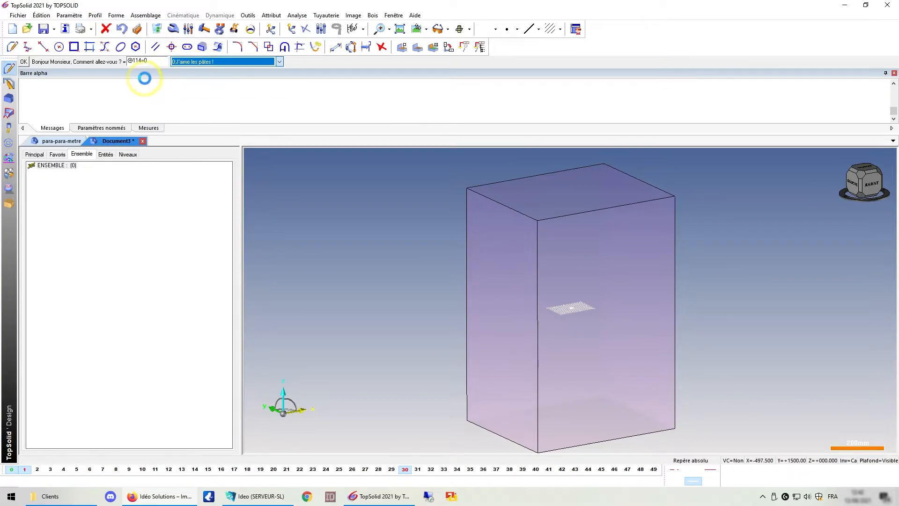
key(Return)
click(167, 63)
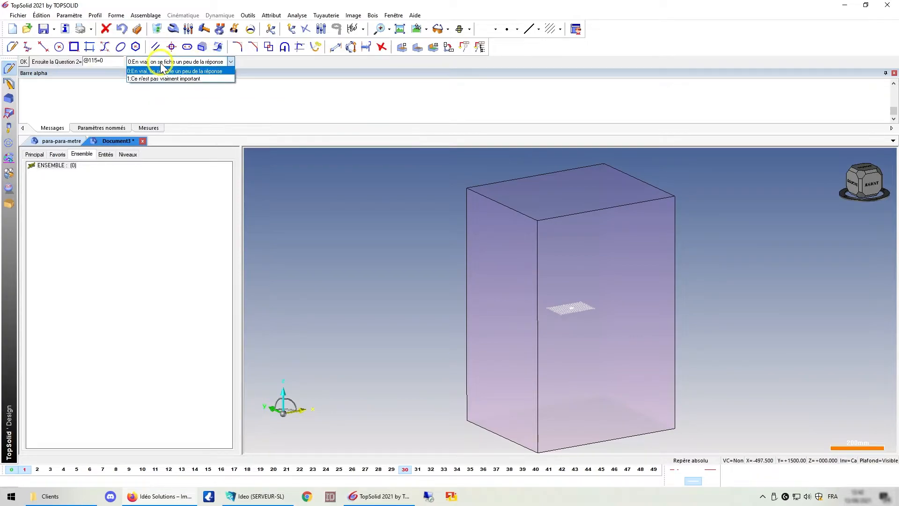
click(142, 79)
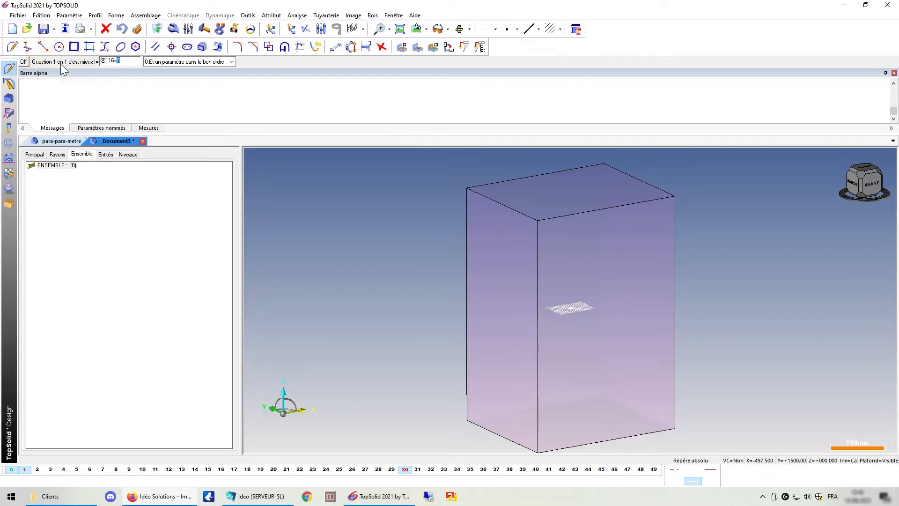
click(161, 61)
click(159, 78)
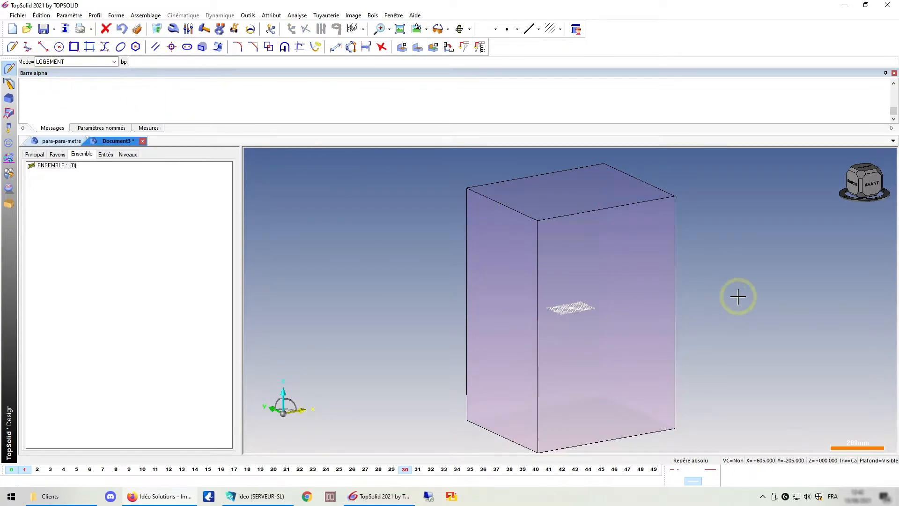
Place the component inside the purple block using the "À L'INTÉRIEUR D'UN BLOC" mode and accept the proposed orientation.
click(94, 61)
click(70, 70)
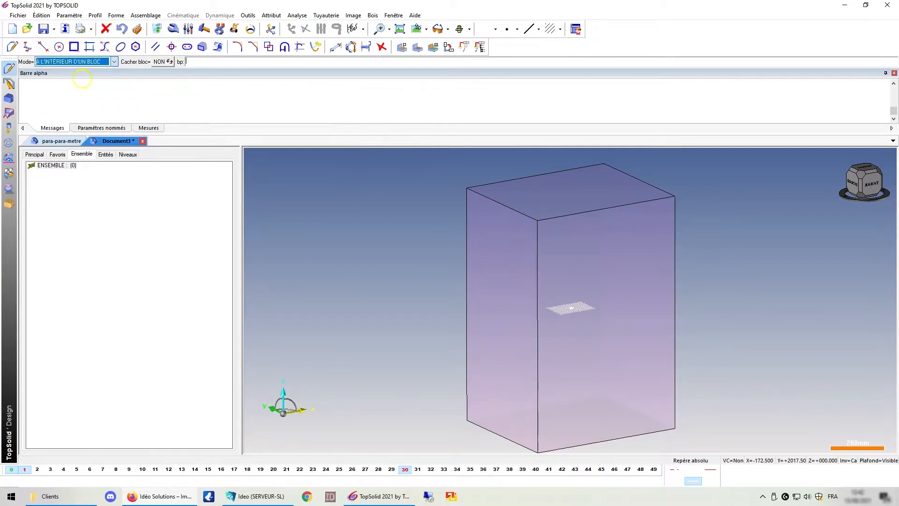
click(642, 275)
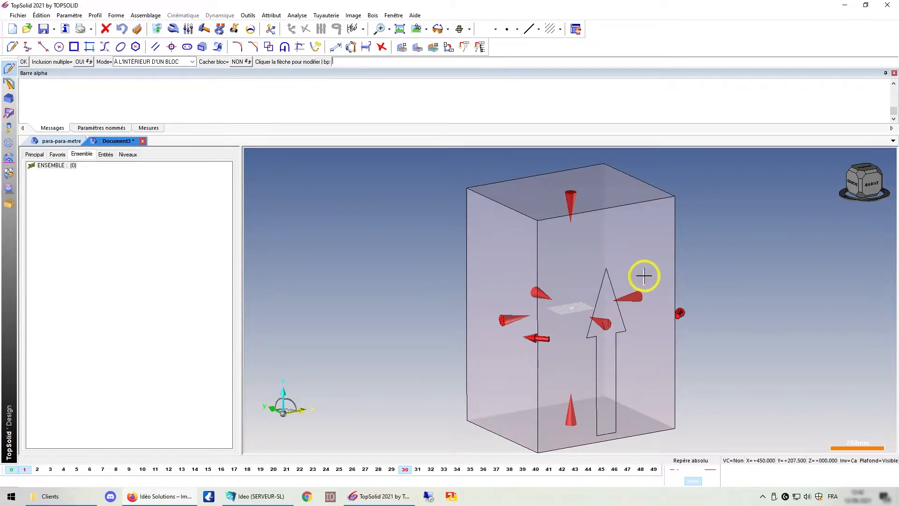
click(387, 216)
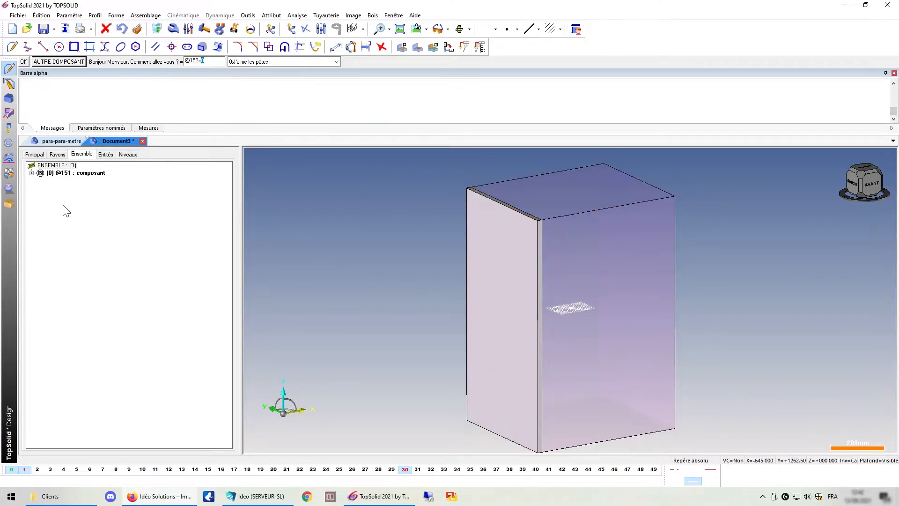
Expand the inserted component's drivers in the assembly tree and examine the order of the questions.
click(31, 173)
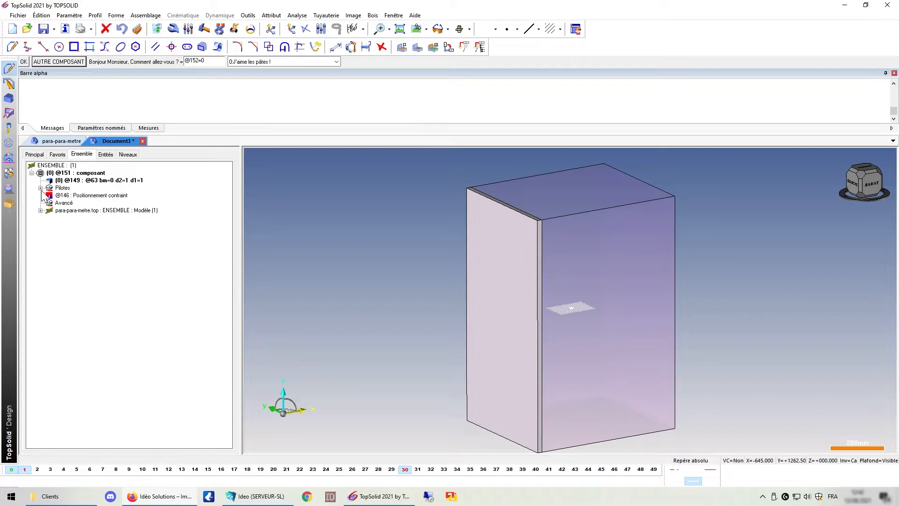
click(41, 187)
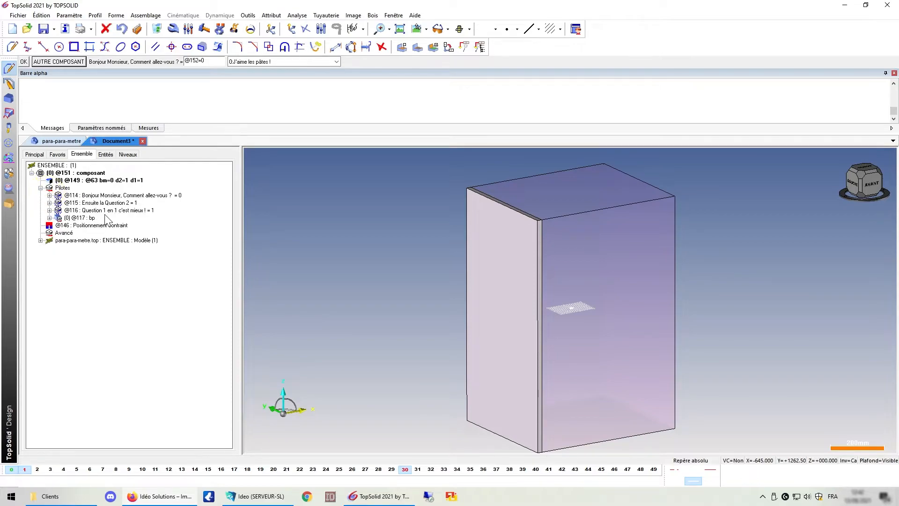
click(90, 212)
click(92, 203)
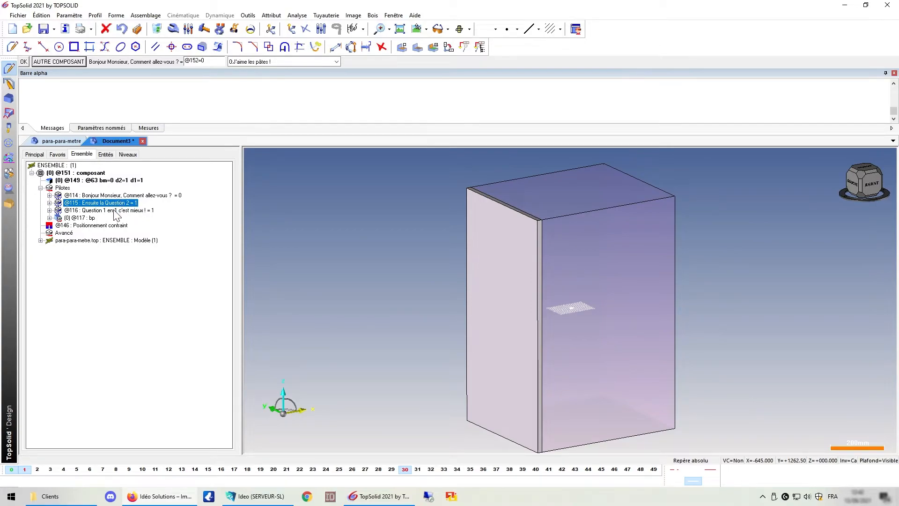
In the para-para-metre document, display the driver set (Ensemble de pilotes) in the main tree.
click(60, 141)
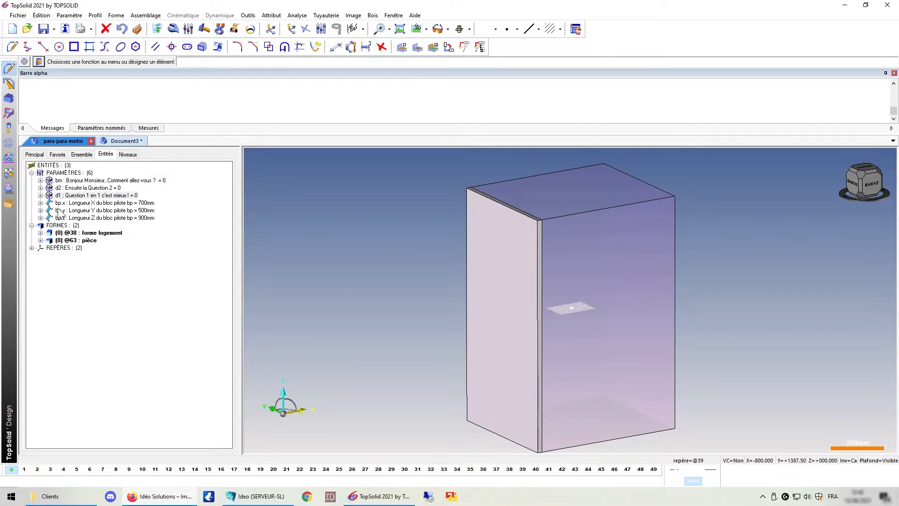
click(33, 155)
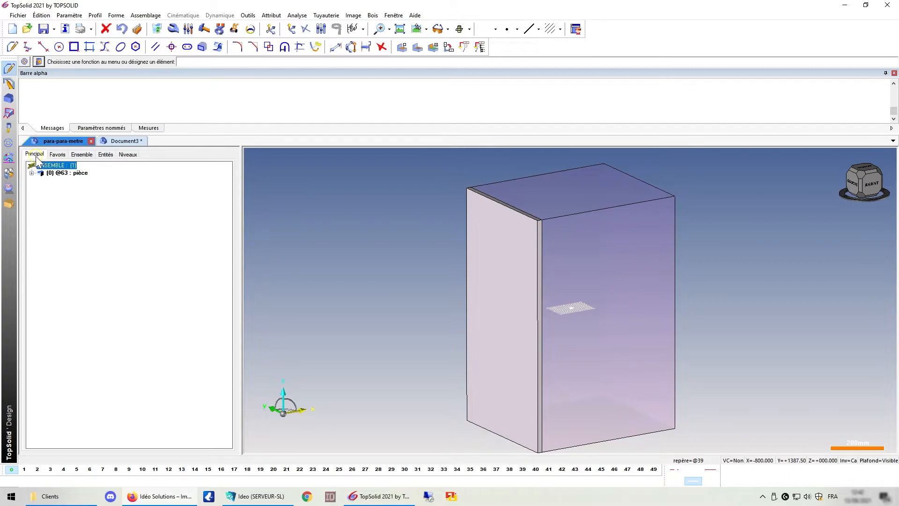
right_click(106, 216)
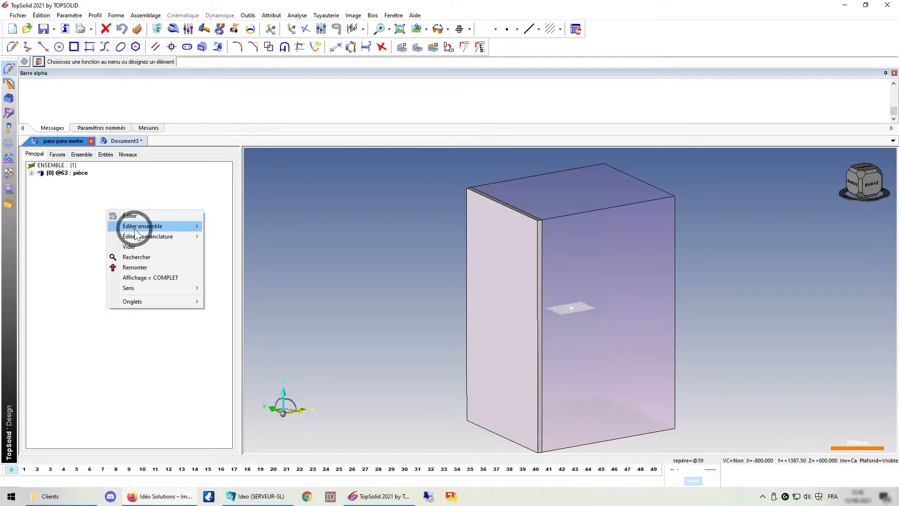
mouse_move(134, 228)
click(245, 258)
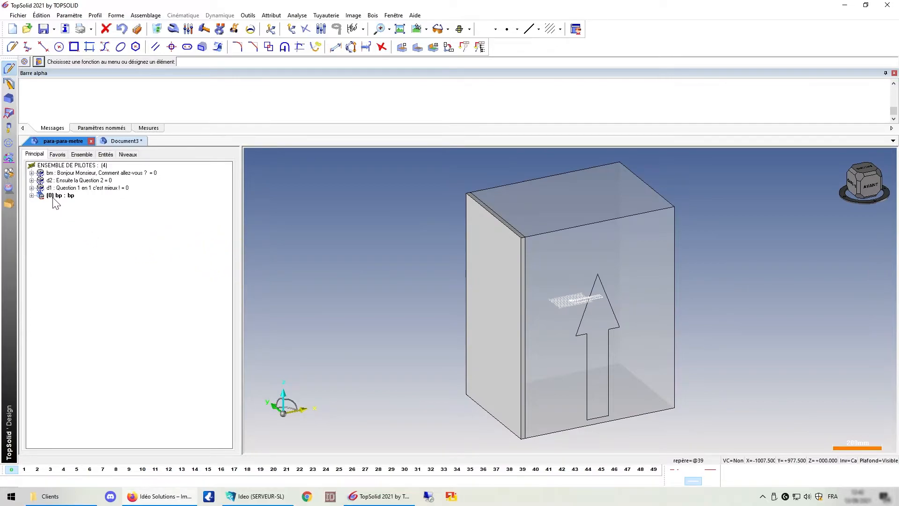
Reorder the drivers of para-para-metre to bp, bm, d1, d2 and save the document.
mouse_move(55, 199)
mouse_down()
mouse_move(62, 170)
mouse_move(66, 186)
mouse_up()
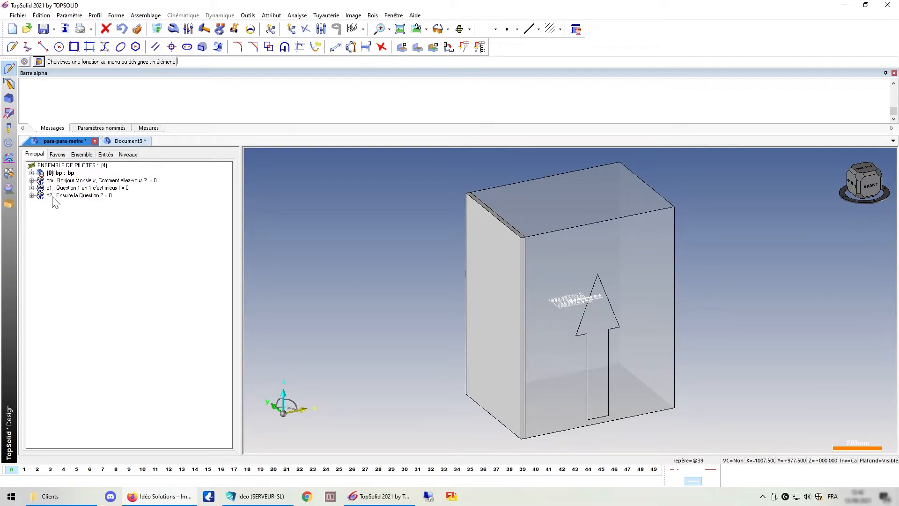
click(43, 29)
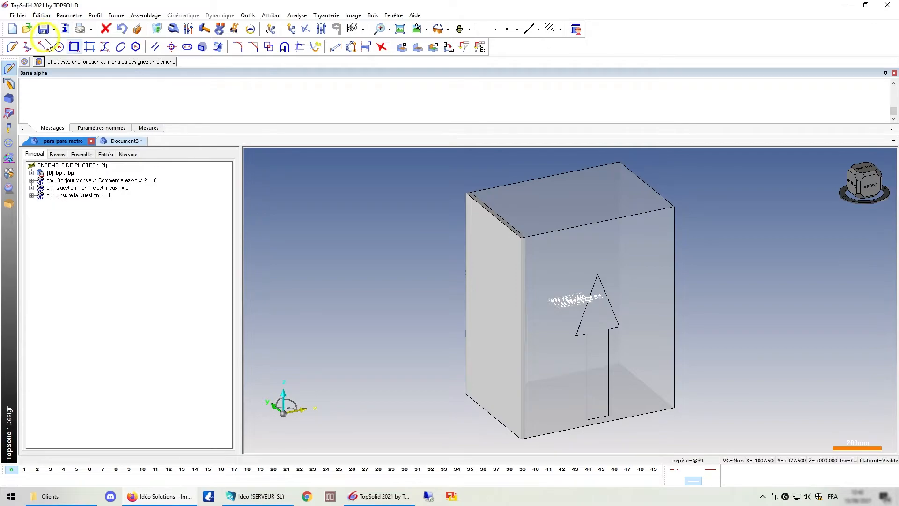
click(104, 157)
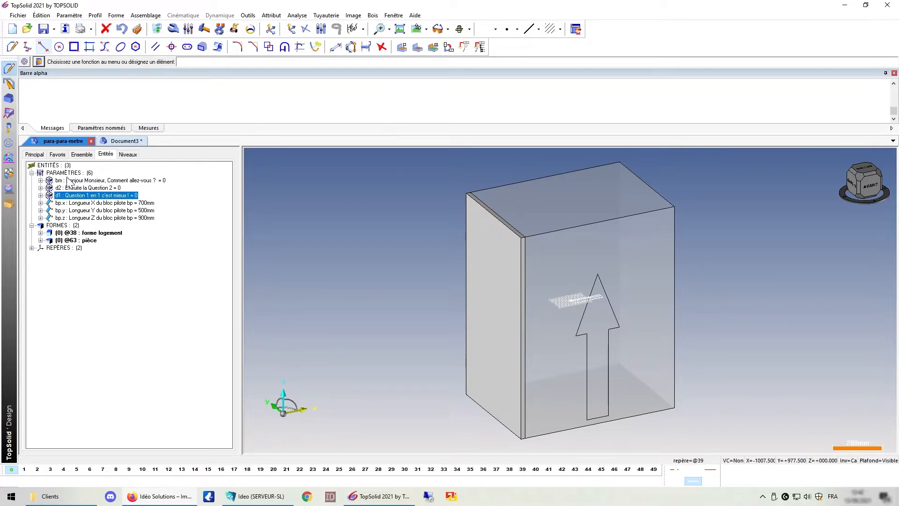
click(34, 154)
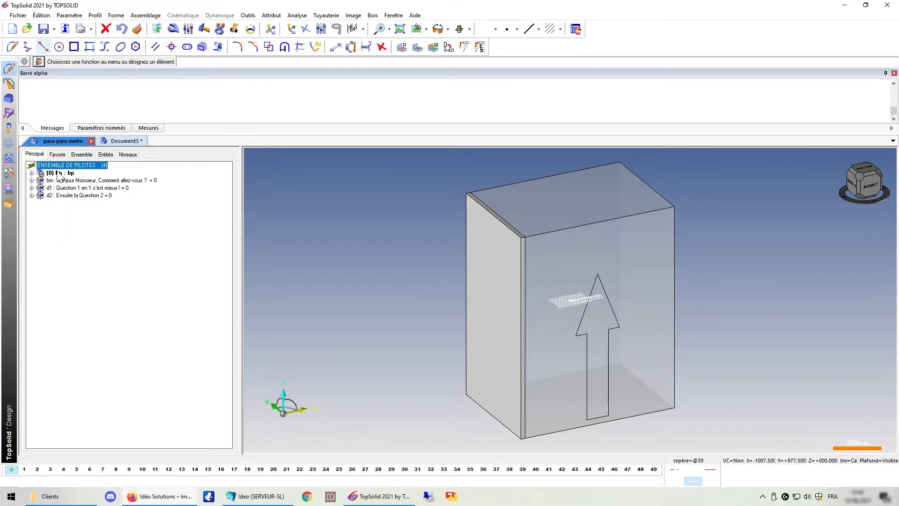
Delete the included component from Document3.
click(118, 142)
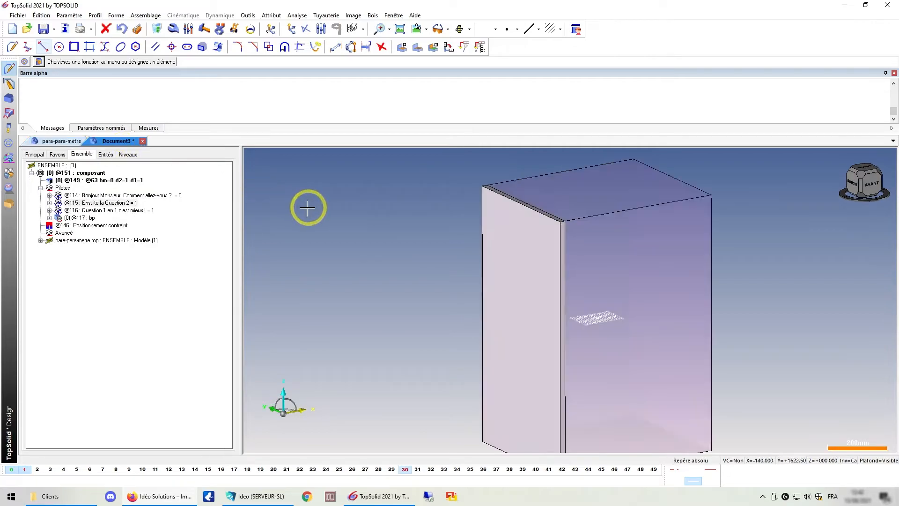
click(74, 183)
right_click(89, 182)
click(95, 191)
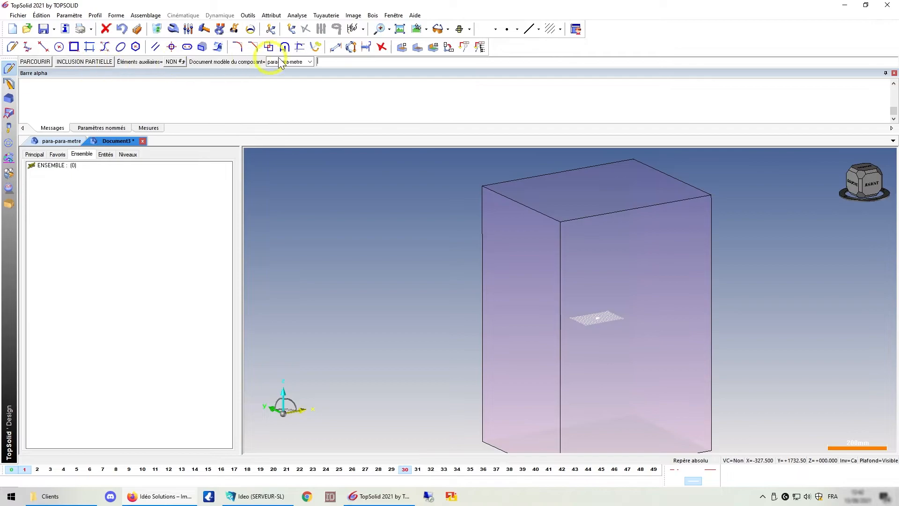
Include the para-para-metre component again in Document3, designating the purple block for bp in LOGEMENT mode.
click(287, 61)
click(286, 69)
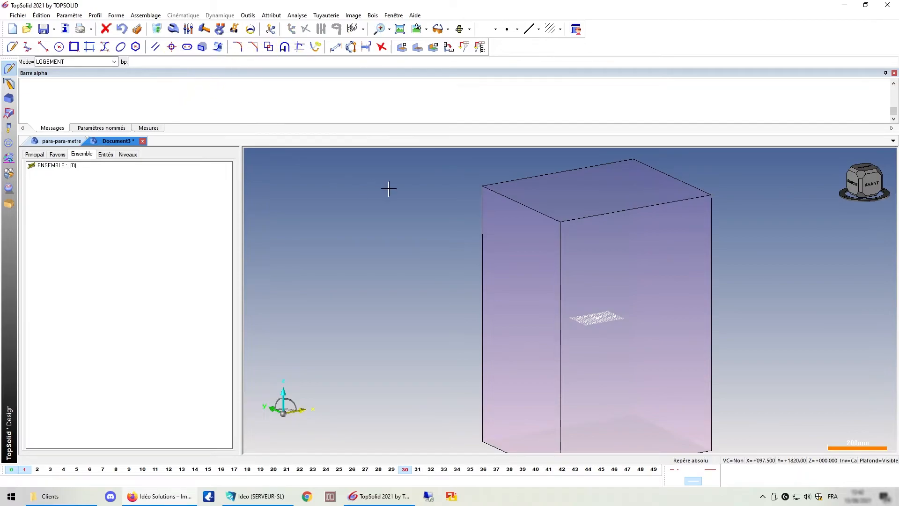
click(617, 250)
click(24, 62)
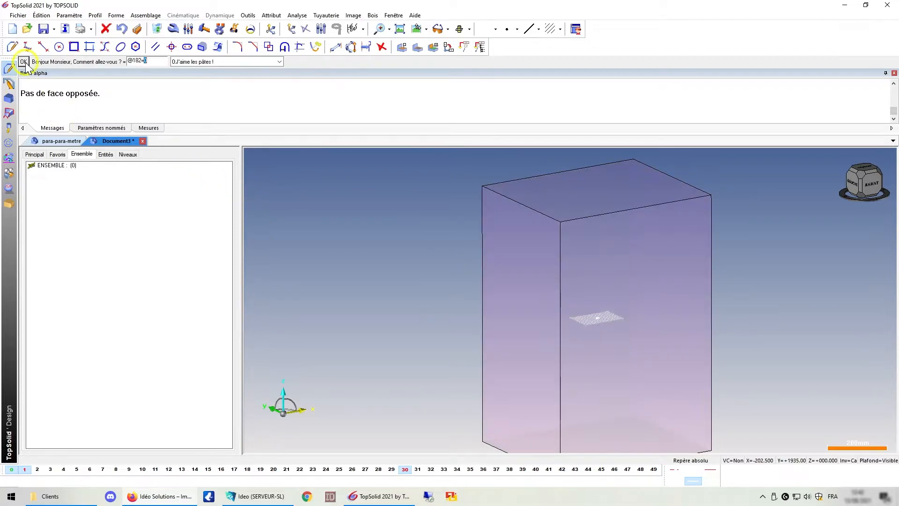
Answer the questions with "Oui fort bien ! Et vous-même ?", "Et un paramètre dans le bon ordre" and "Ce n'est pas vraiment important".
click(202, 62)
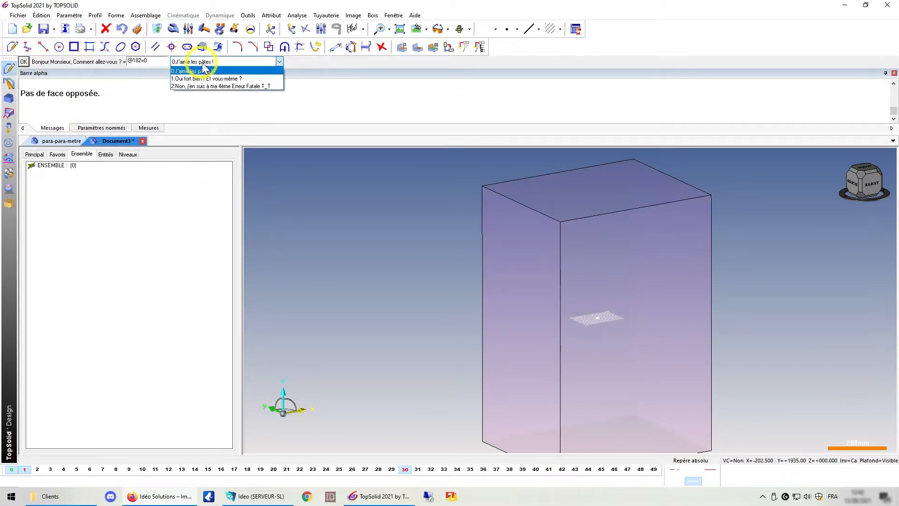
click(197, 78)
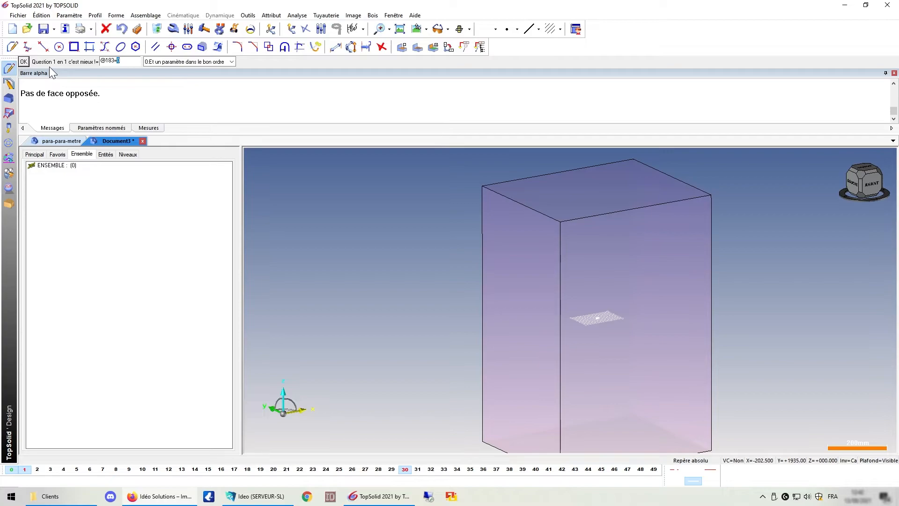
click(151, 62)
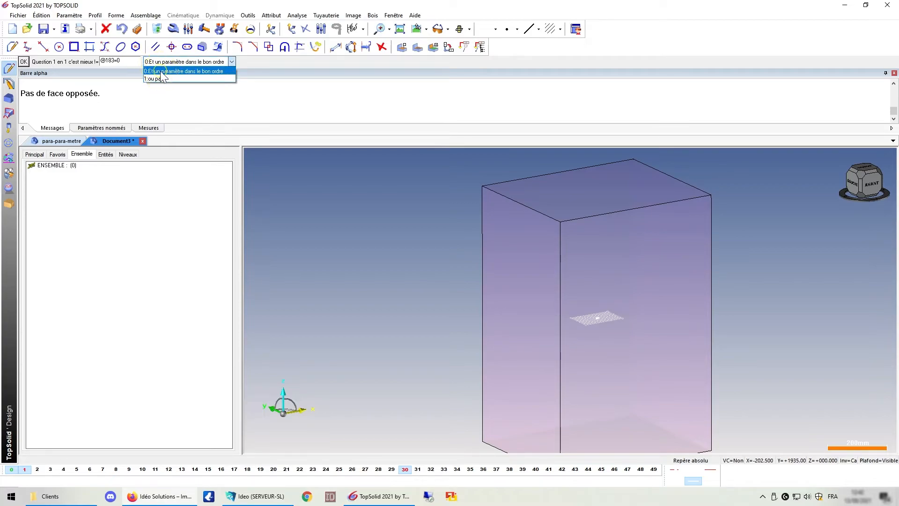
click(160, 71)
click(139, 63)
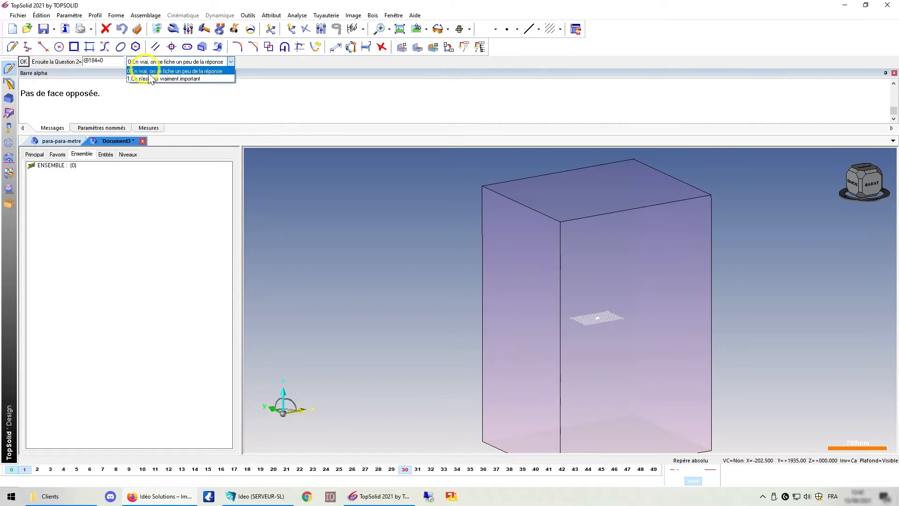
click(150, 79)
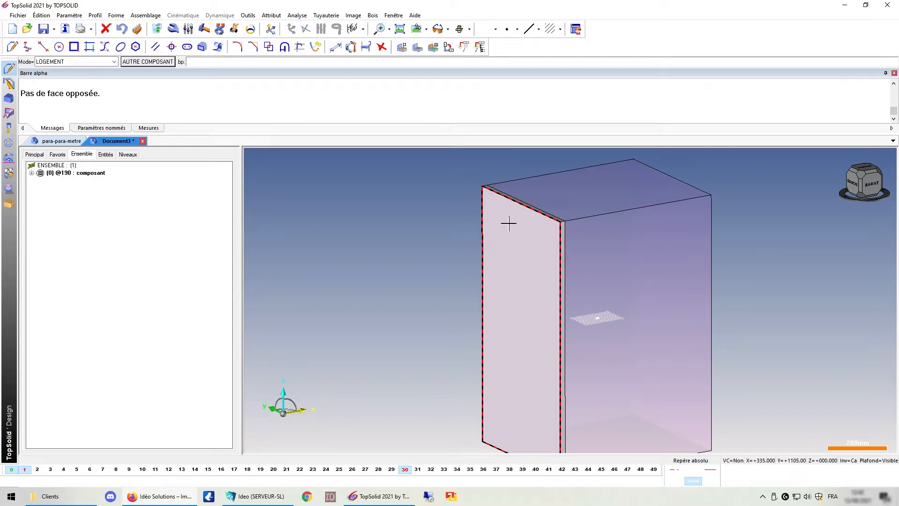
Display the driver set of para-para-metre again and reorder the drivers to bp, d2, bm, d1.
click(60, 141)
right_click(95, 240)
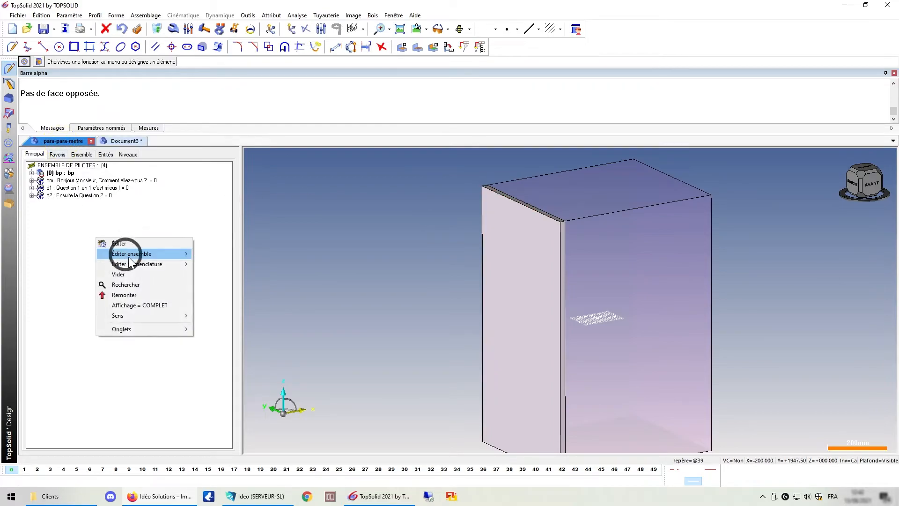
mouse_move(141, 253)
click(237, 283)
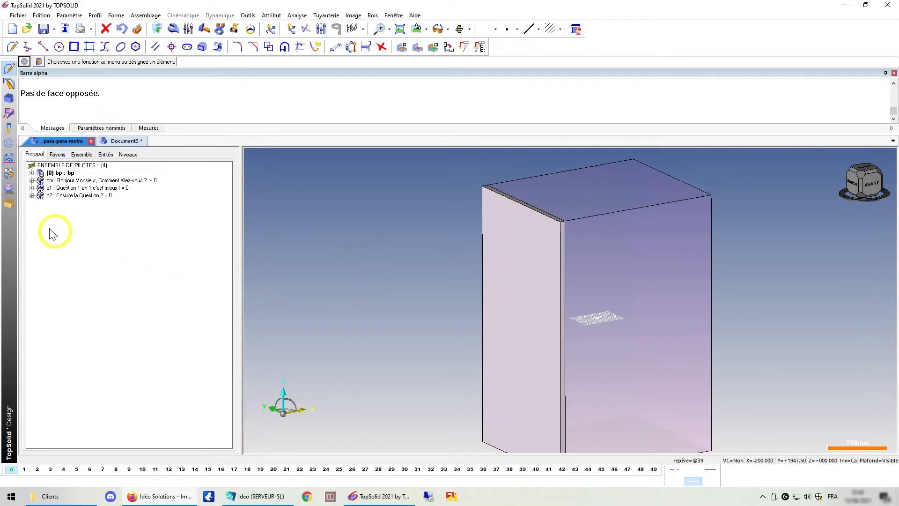
mouse_move(61, 186)
mouse_down()
mouse_move(62, 193)
mouse_move(63, 183)
mouse_up()
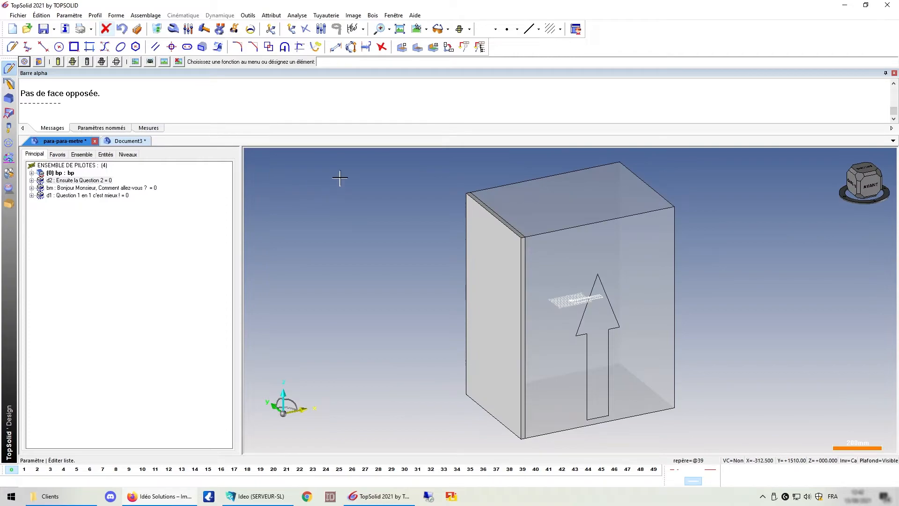
Open para-para-metre's parameter list, widen the designation column and set bm's designation to "Coucou".
click(69, 15)
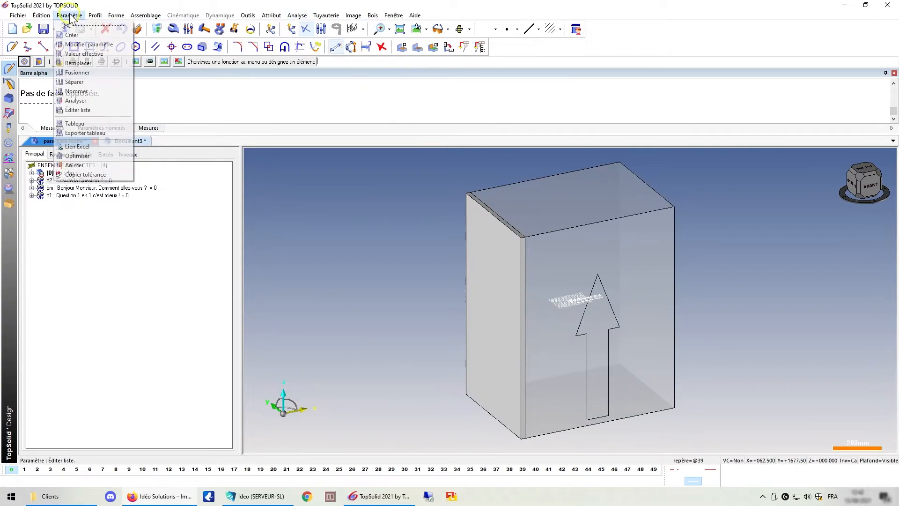
click(83, 111)
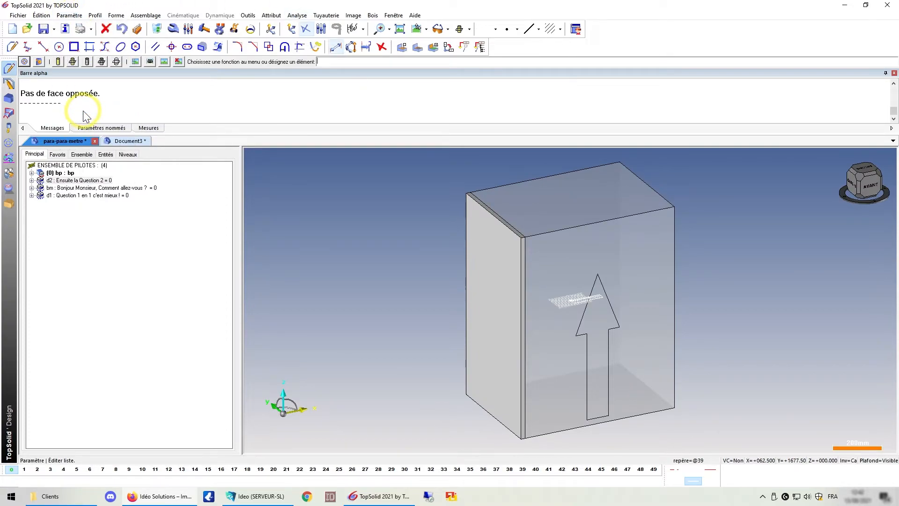
drag(436, 148, 419, 115)
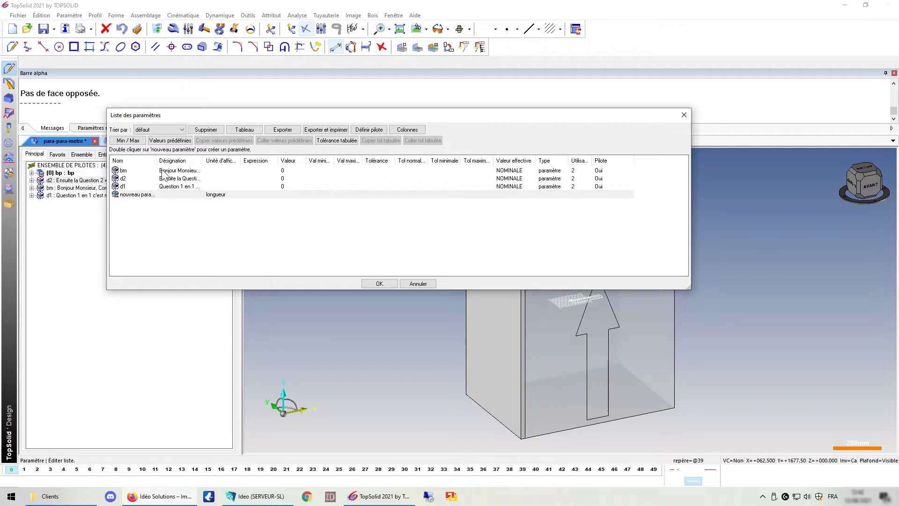
drag(157, 160, 273, 163)
click(241, 173)
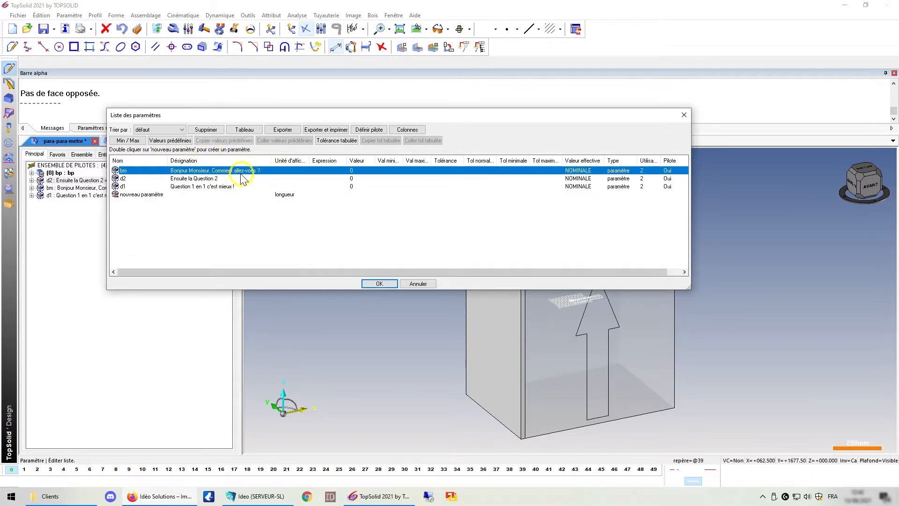
click(241, 174)
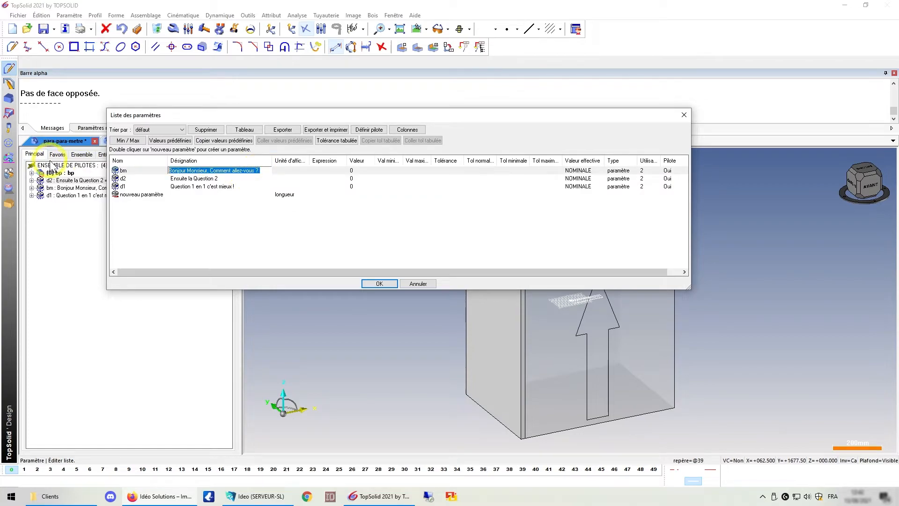
text(Coucou)
key(Return)
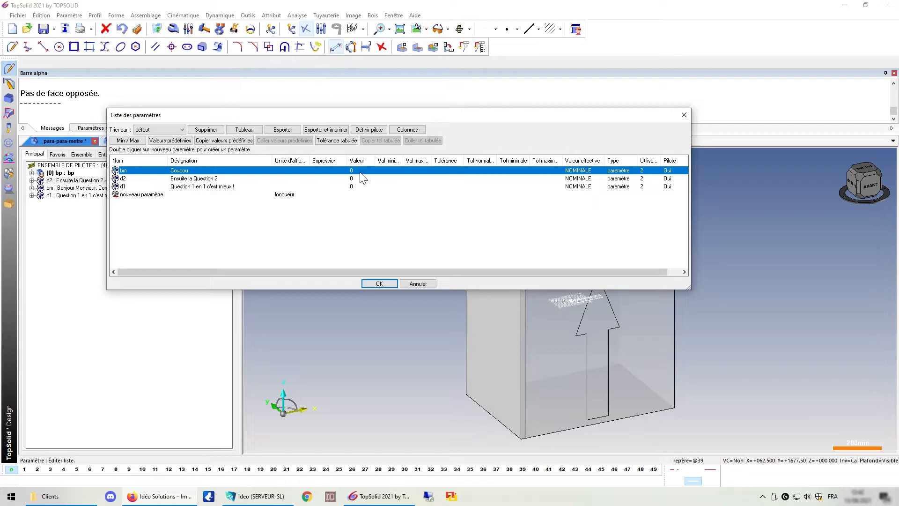
Make bm an optional driver (Facultatif) and validate the parameter list.
click(679, 172)
click(680, 172)
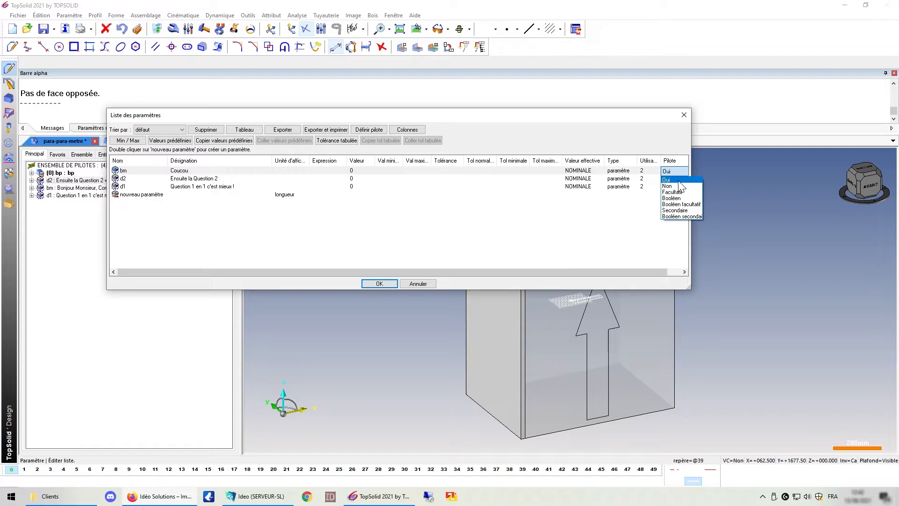
click(672, 192)
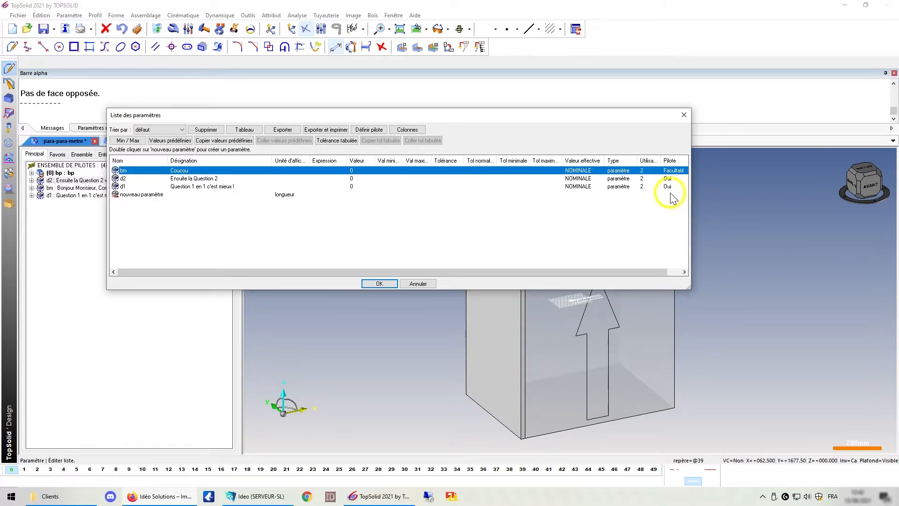
click(380, 283)
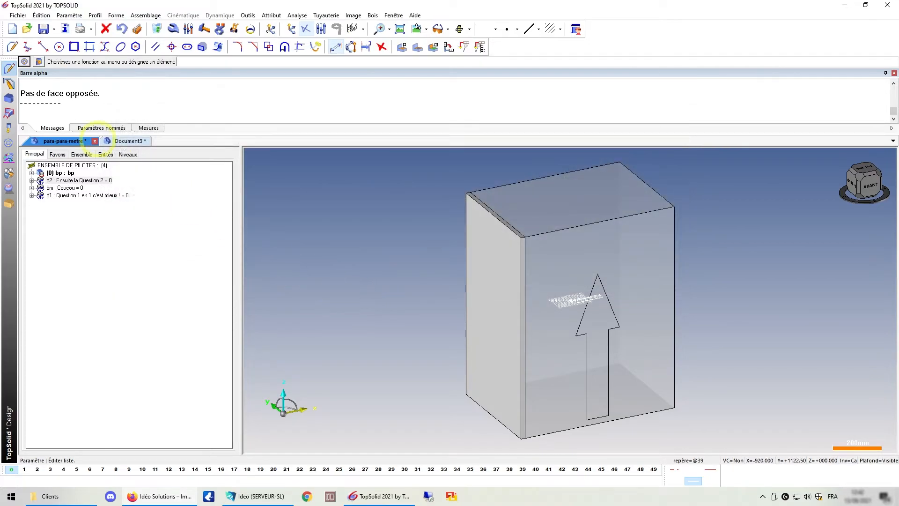
Include the para-para-metre component in Document3 in LOGEMENT mode, designating the purple block for bp.
click(120, 142)
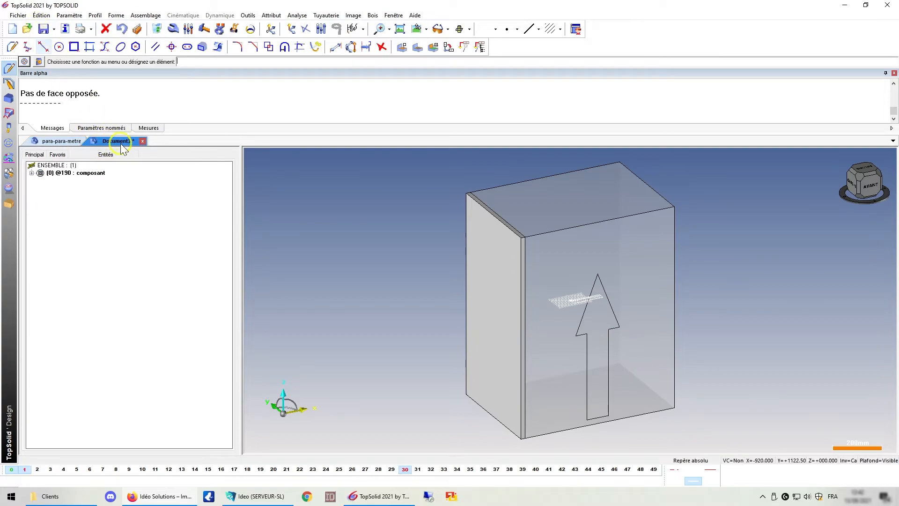
click(43, 62)
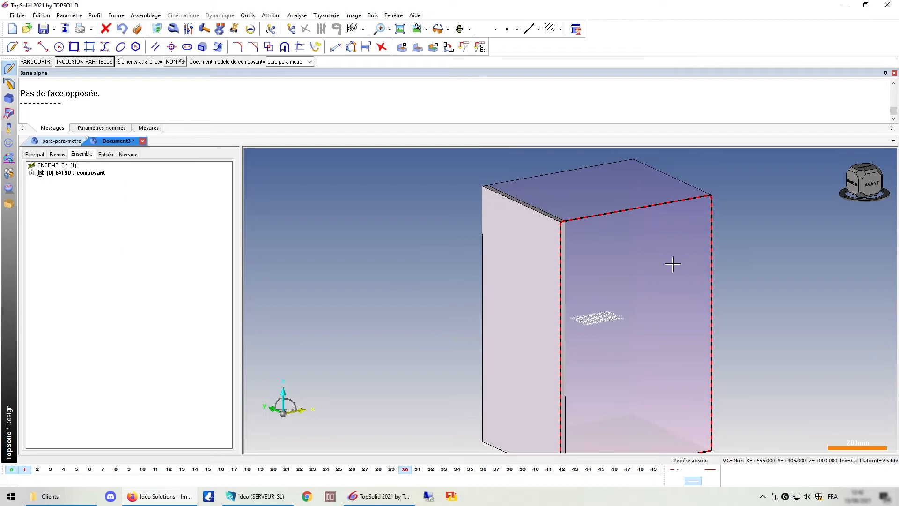
click(672, 264)
click(405, 203)
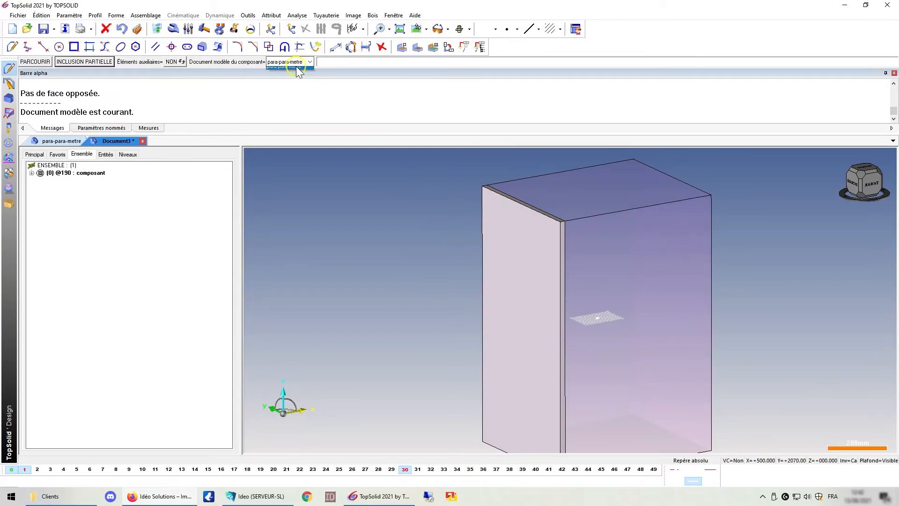
click(298, 68)
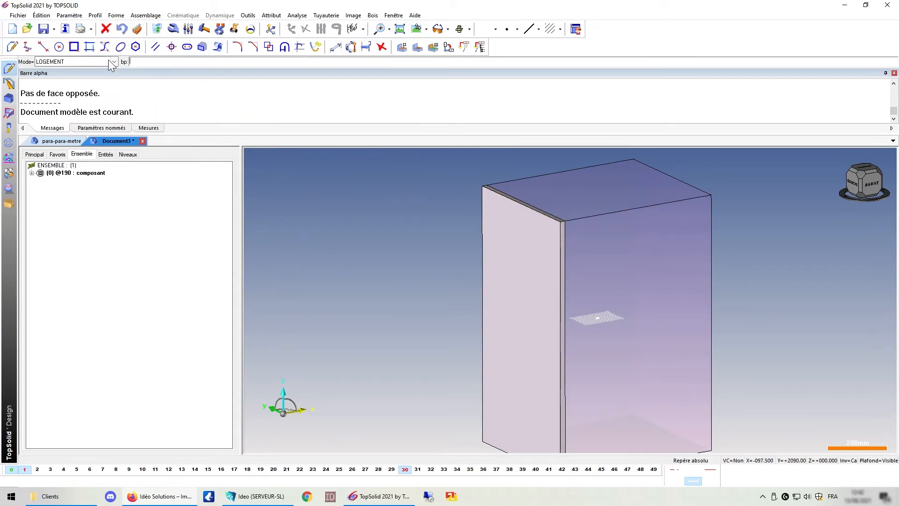
click(111, 63)
click(97, 79)
click(676, 286)
click(400, 252)
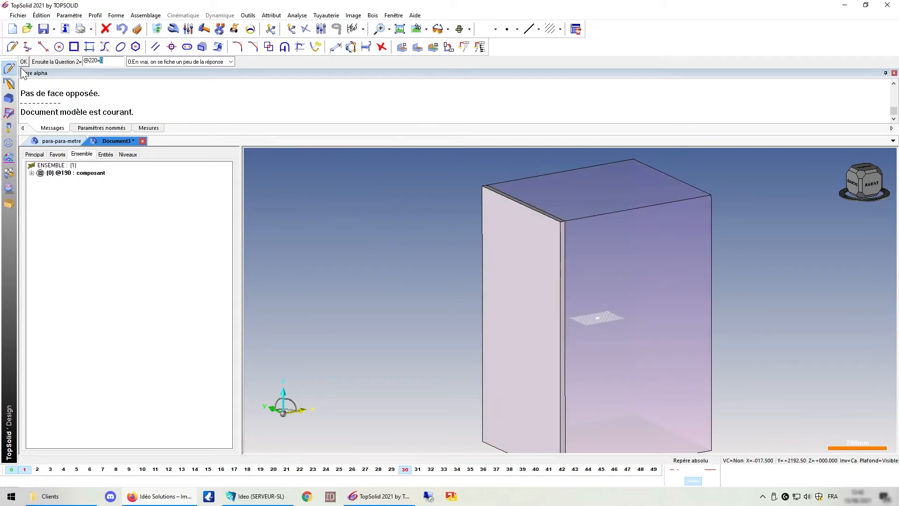
Answer "Ensuite la Question 2" and "Question 1 en 1 c'est mieux !" with their predefined value 1.
click(140, 62)
click(153, 79)
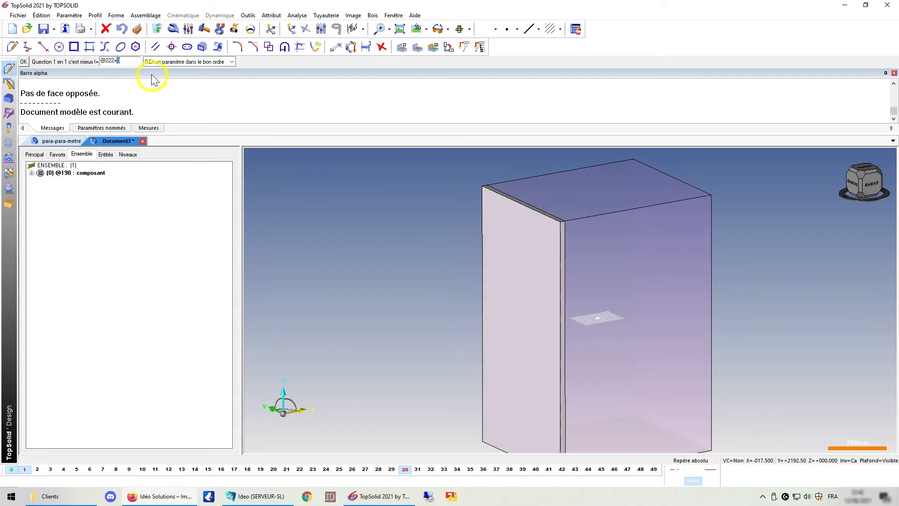
click(156, 61)
click(156, 78)
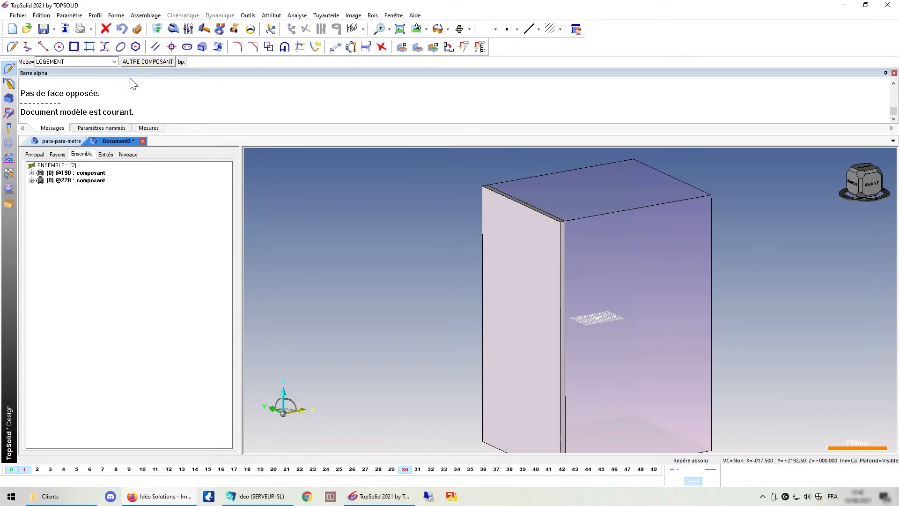
Expand the new component's optional drivers and set the Coucou driver to "Oui fort bien ! Et vous-même ?".
click(31, 181)
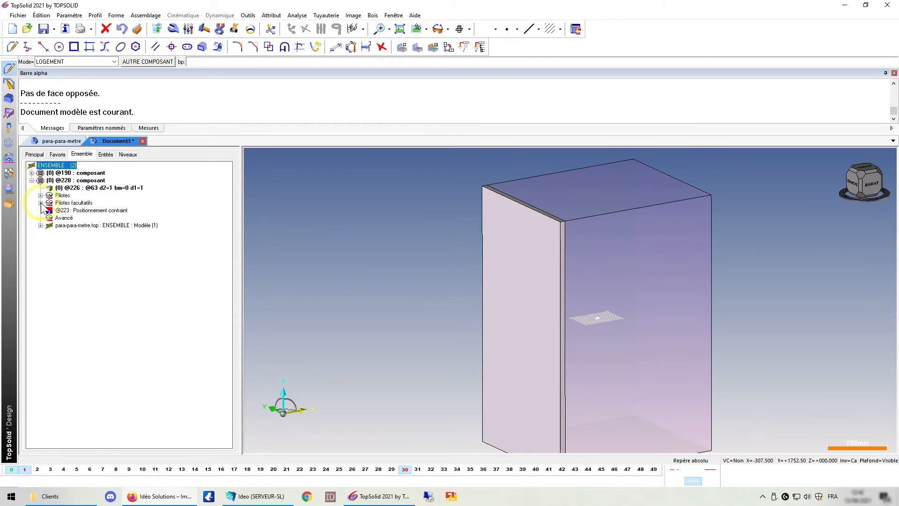
click(41, 203)
click(72, 203)
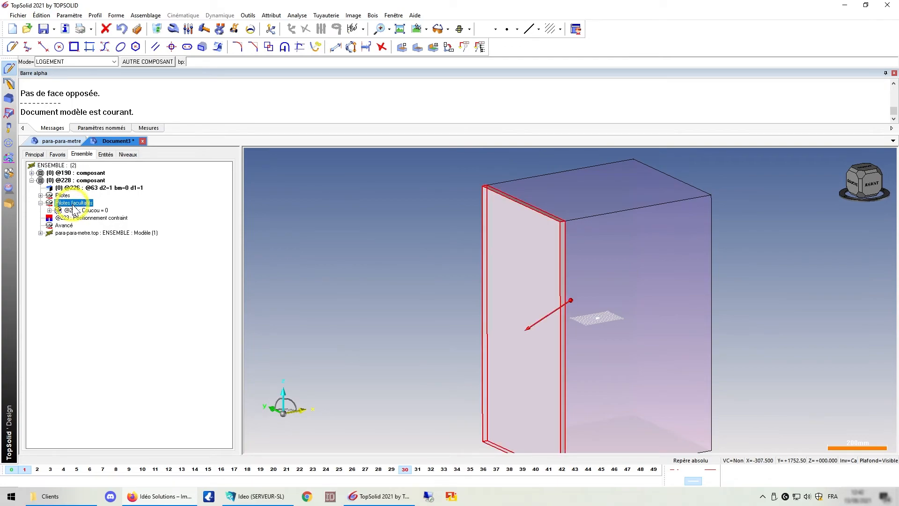
click(49, 210)
click(71, 210)
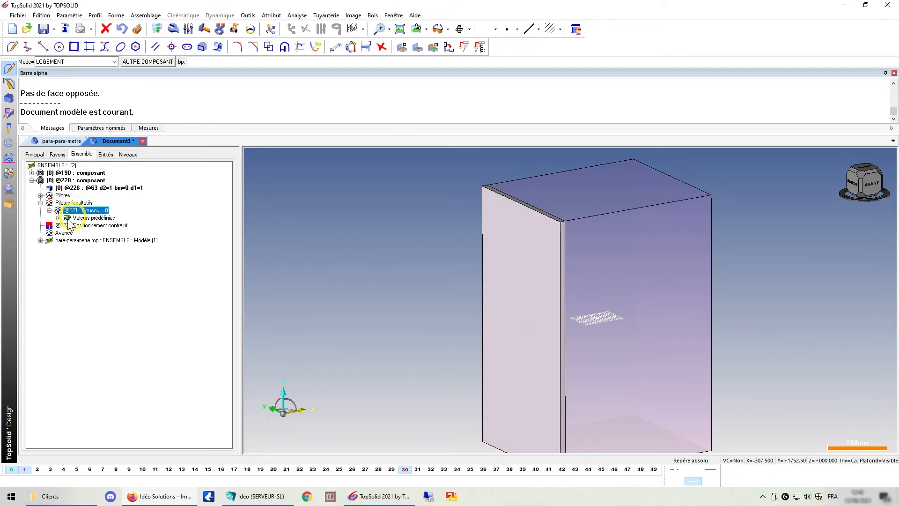
double_click(67, 218)
right_click(94, 211)
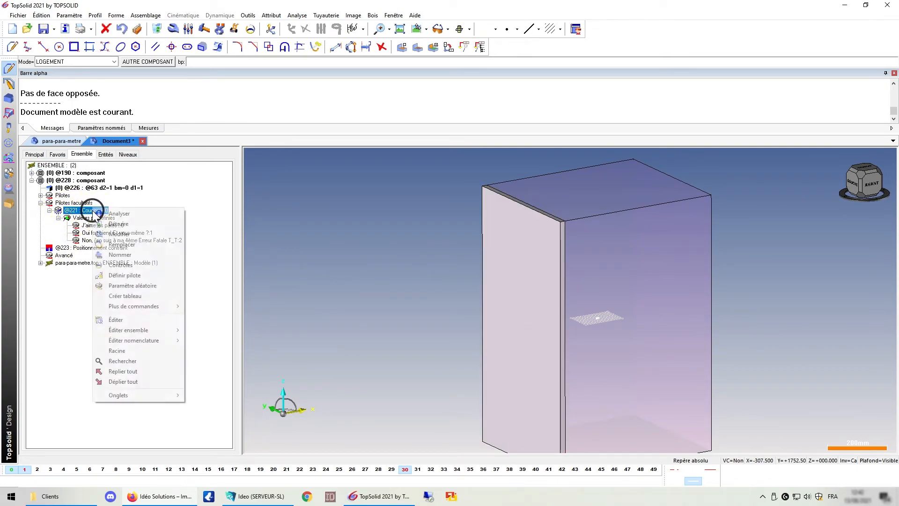
click(118, 233)
click(135, 61)
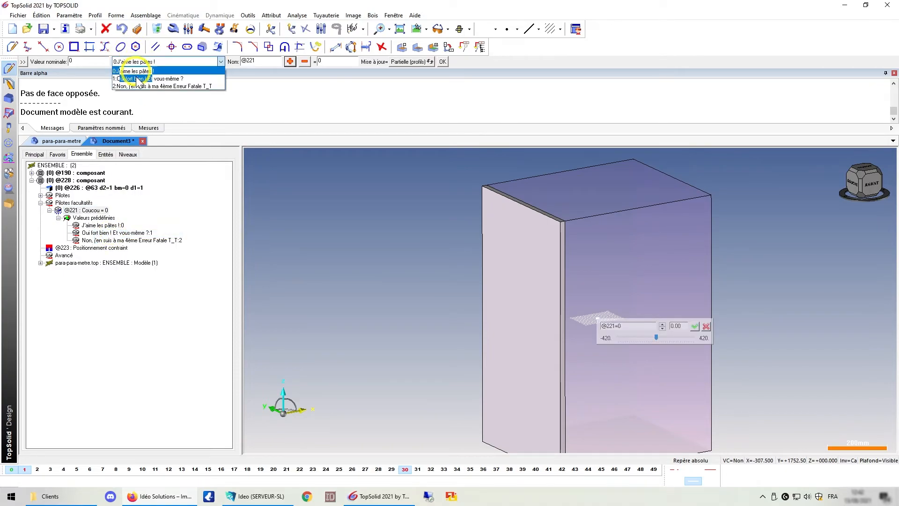
click(137, 78)
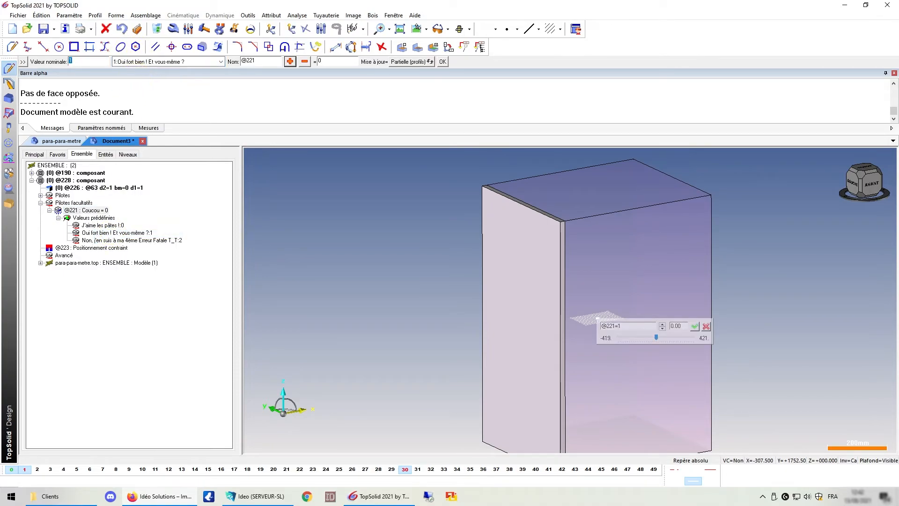
Expand the new component's mandatory drivers for comparison and return to the para-para-metre document.
click(41, 196)
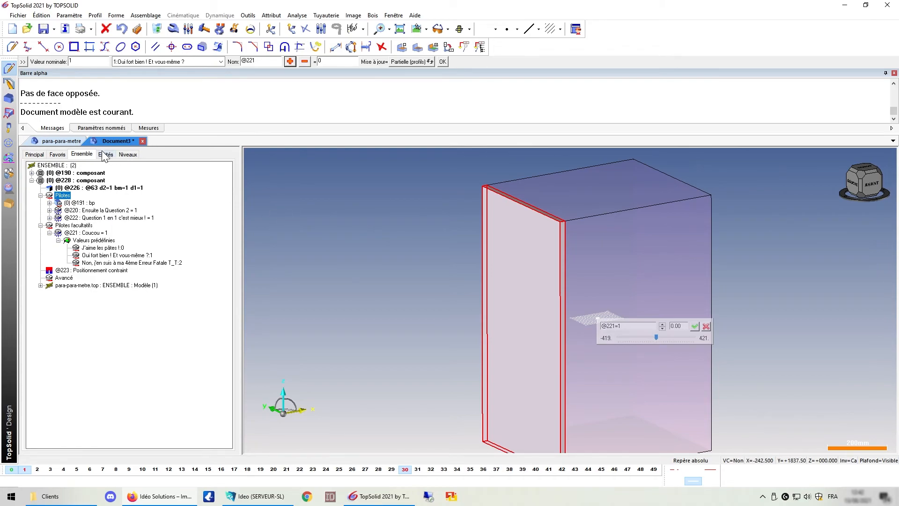
click(64, 142)
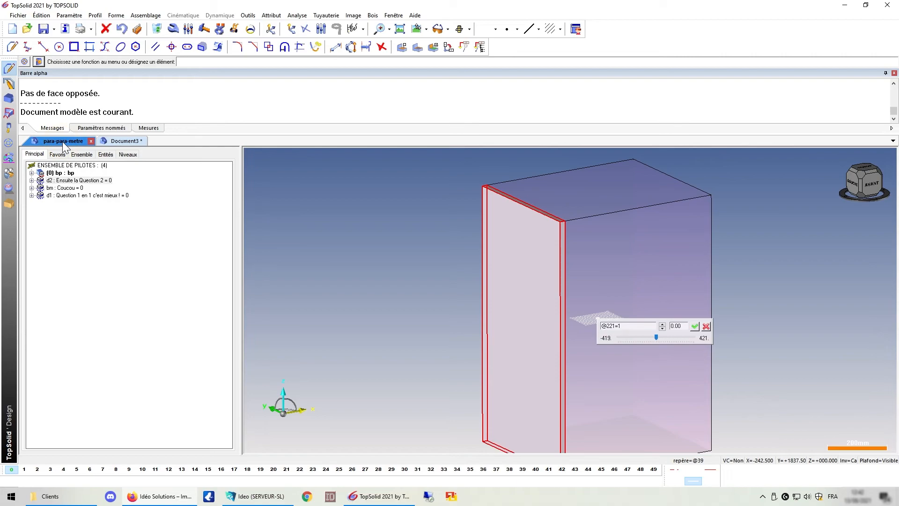